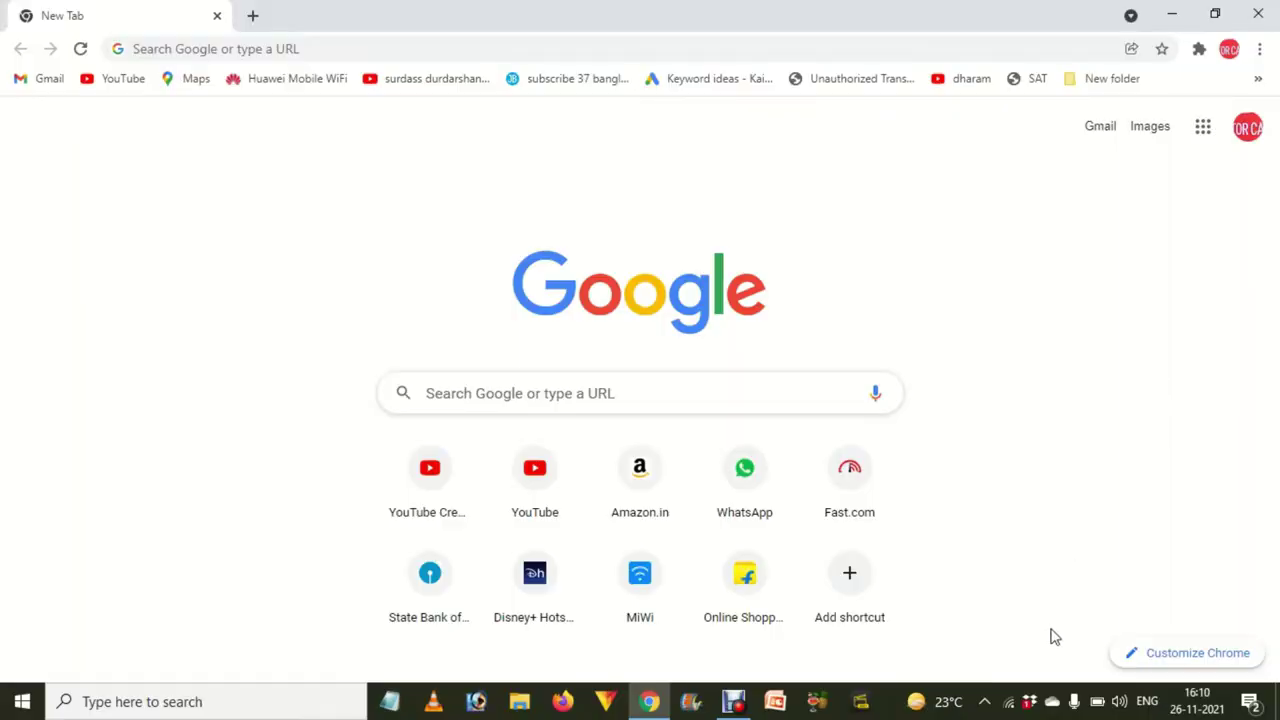
Step: Switch the computer's Wi-Fi from Xiaomi_F8BD to the MiFi_2AD959 network
{"action": "left_click", "coordinate": [1010, 702]}
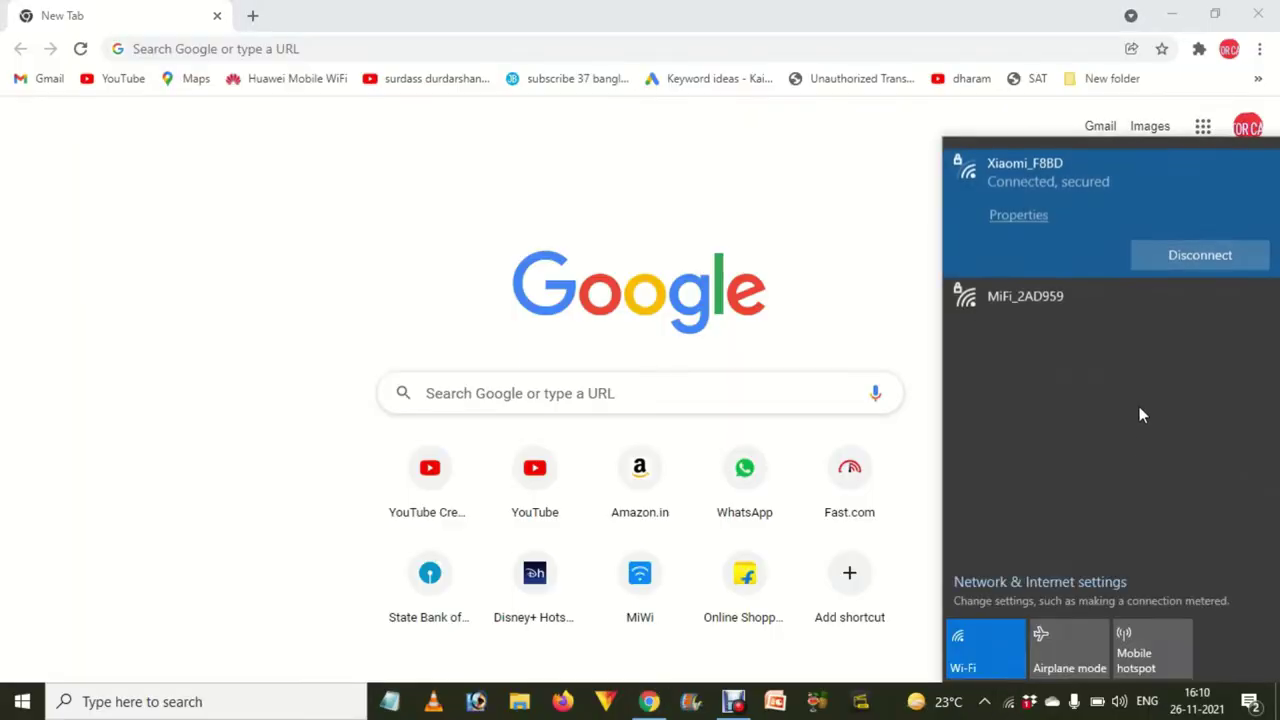
{"action": "left_click", "coordinate": [1039, 309]}
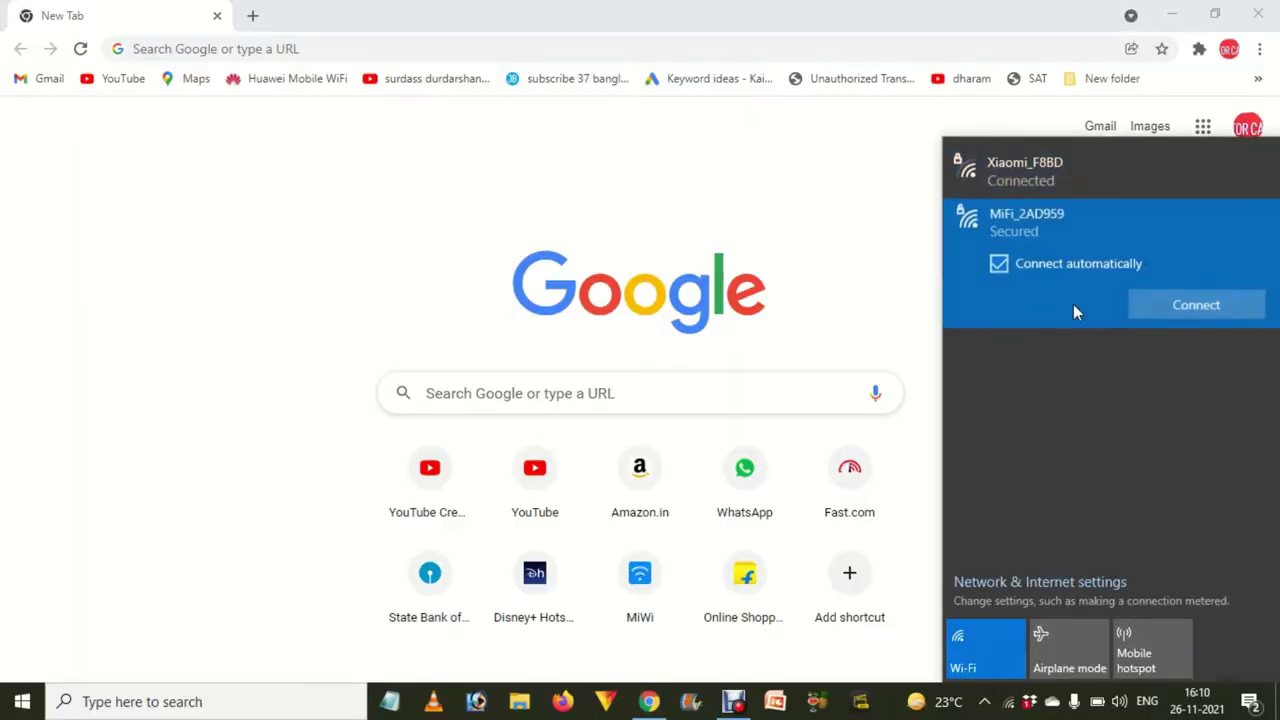
{"action": "left_click", "coordinate": [1179, 319]}
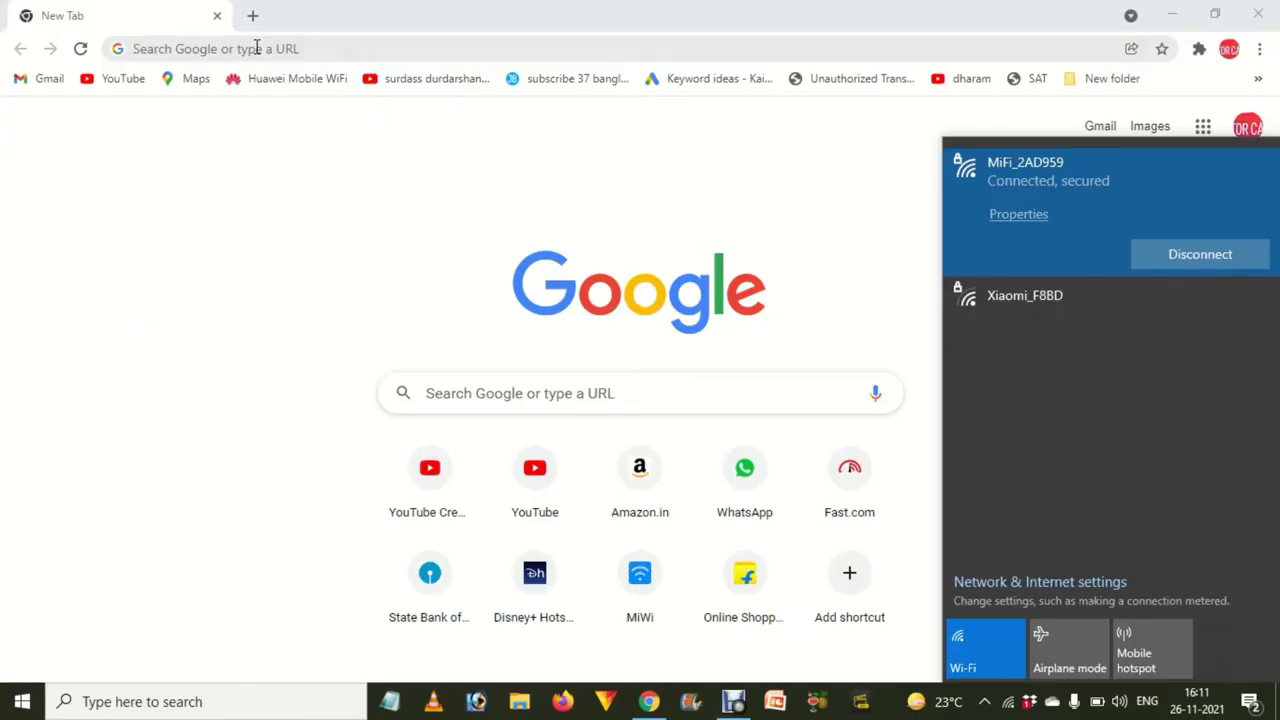
Step: Enter the router address 192.168.0.1 in Chrome's address bar
{"action": "left_click", "coordinate": [257, 48]}
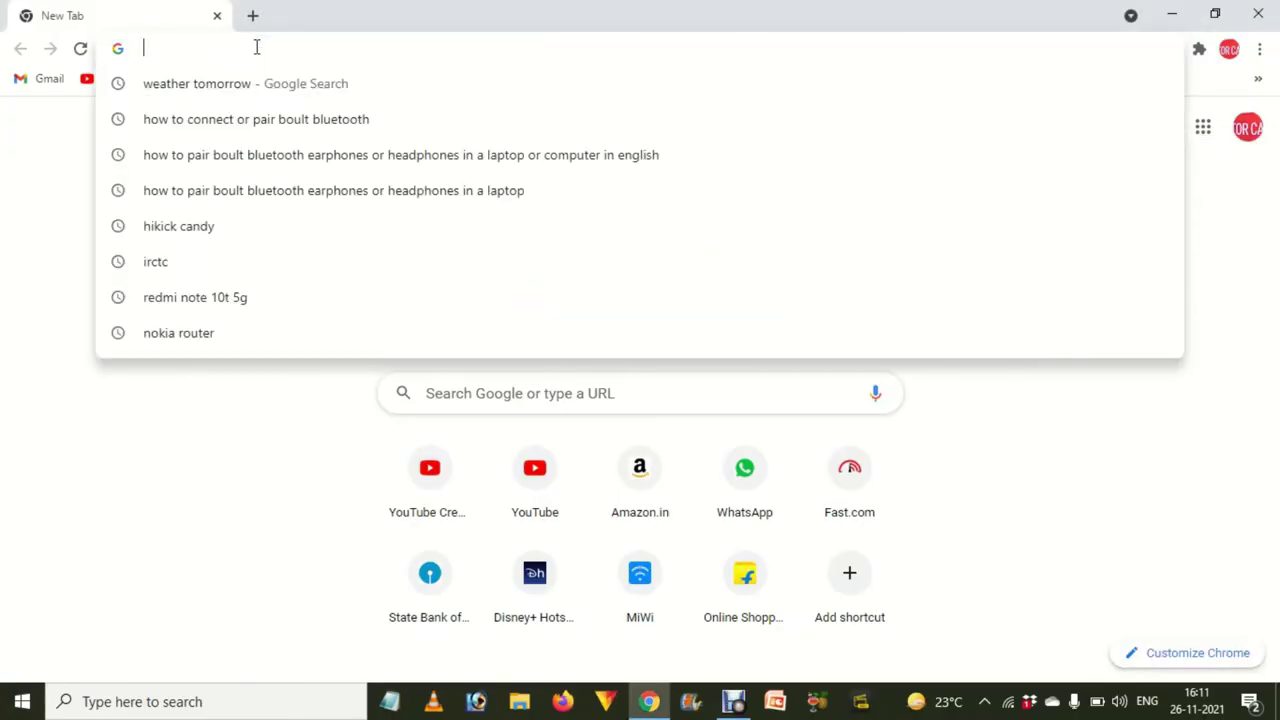
{"action": "type", "text": "192."}
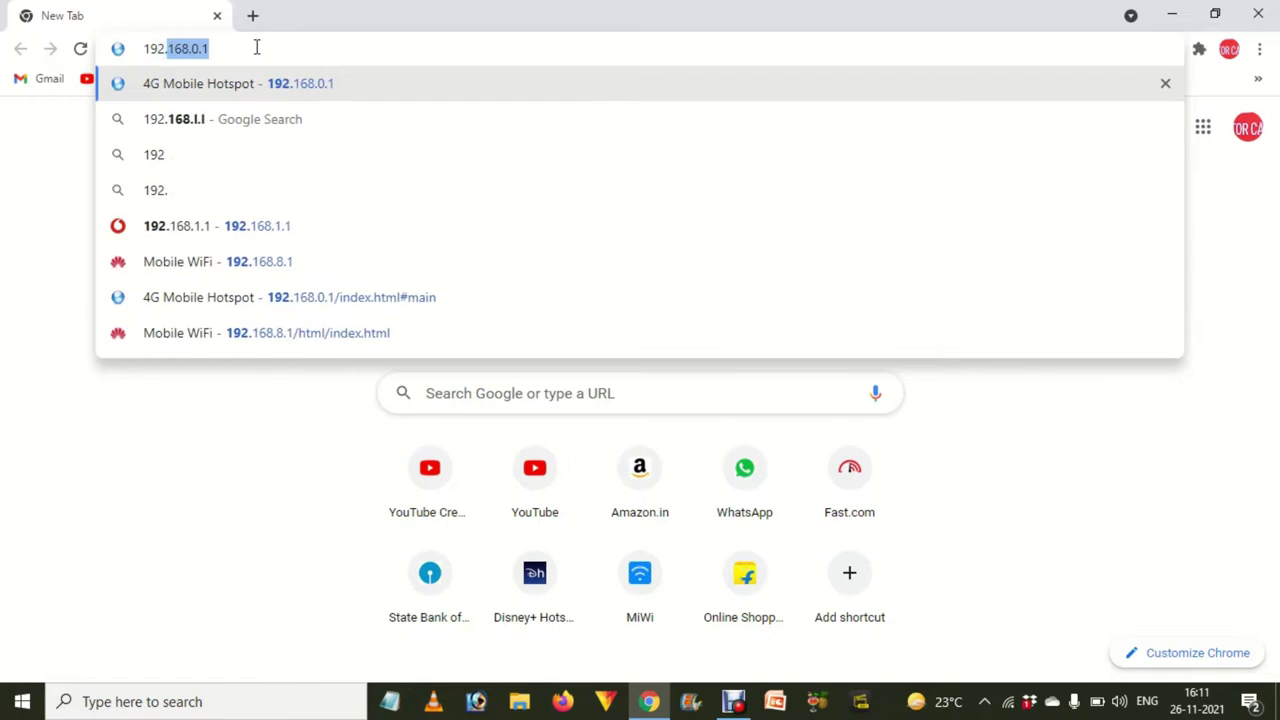
{"action": "type", "text": "168.0.1/index.html#login"}
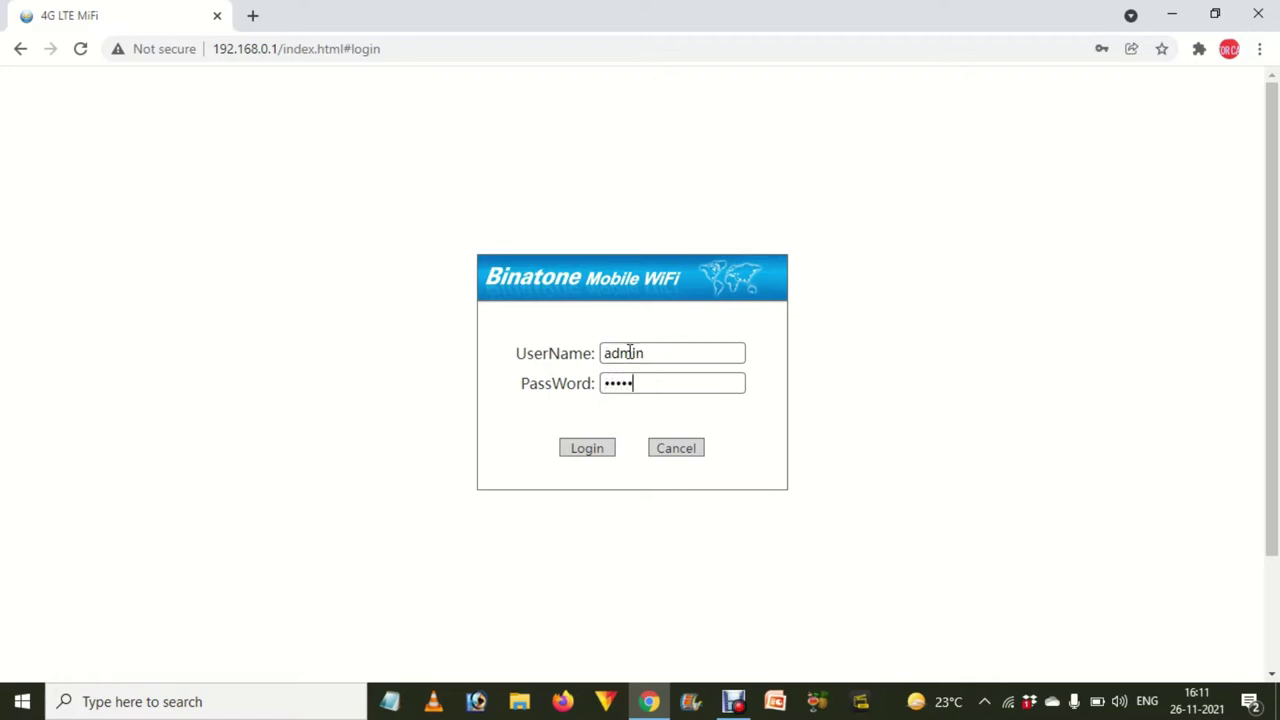
Step: Log in as admin, dismiss the password warning, and go to Wireless WLAN Settings
{"action": "key", "text": "Return"}
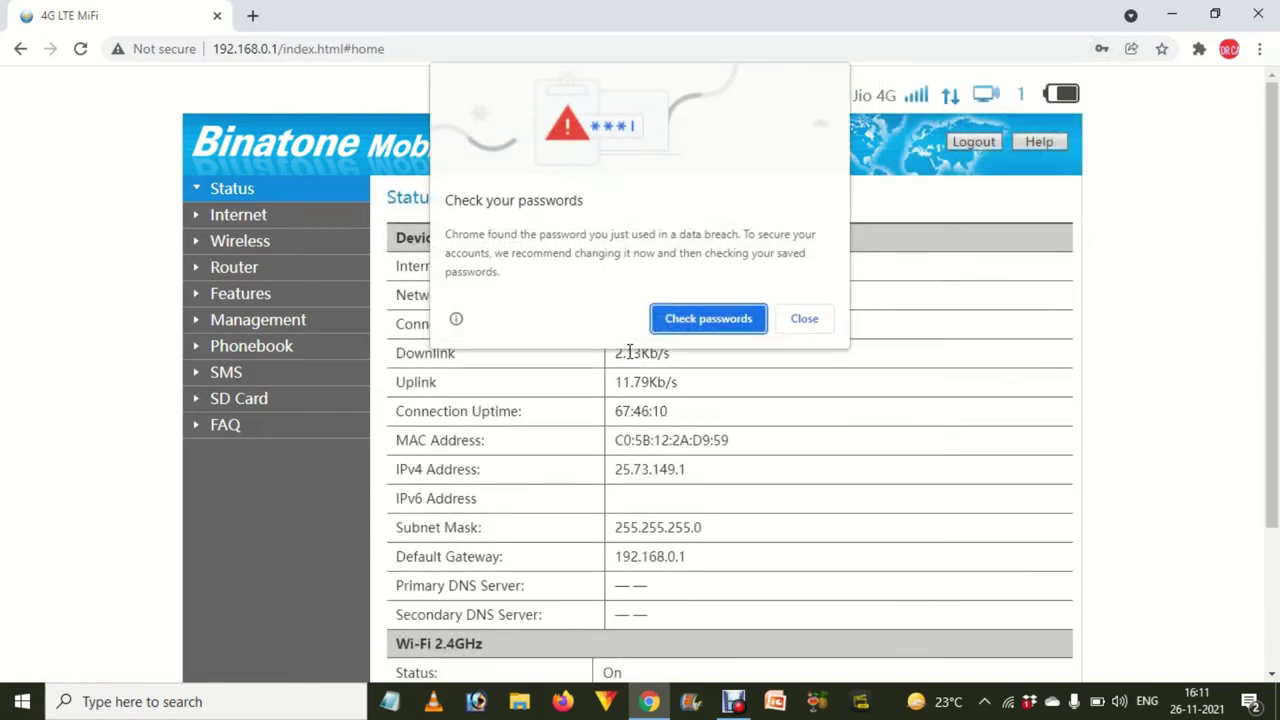
{"action": "left_click", "coordinate": [615, 355]}
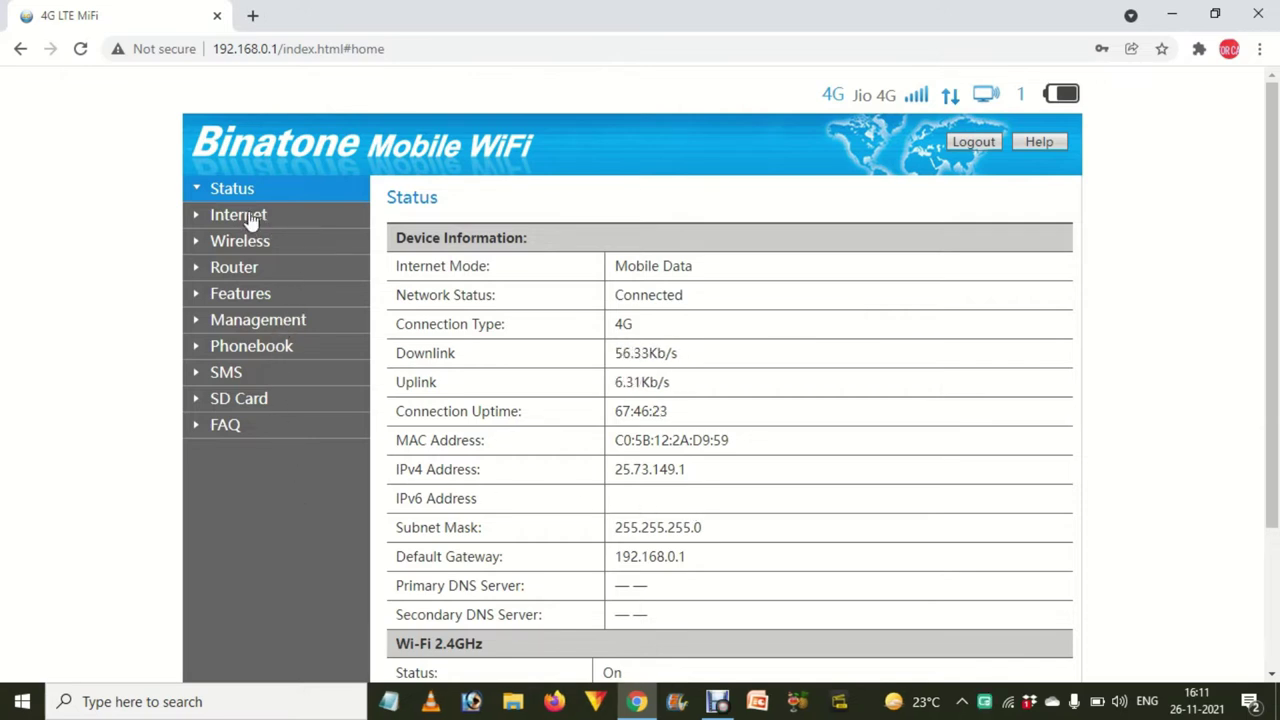
{"action": "left_click", "coordinate": [222, 246]}
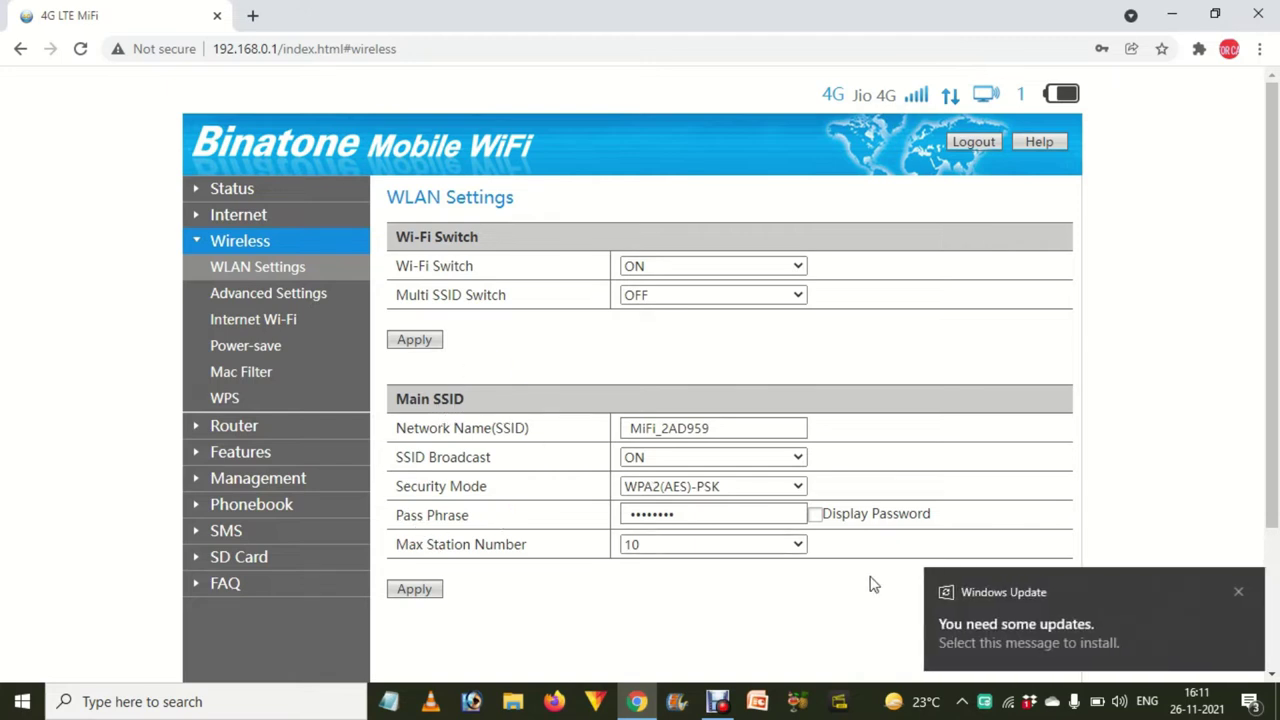
{"action": "left_click", "coordinate": [1238, 591]}
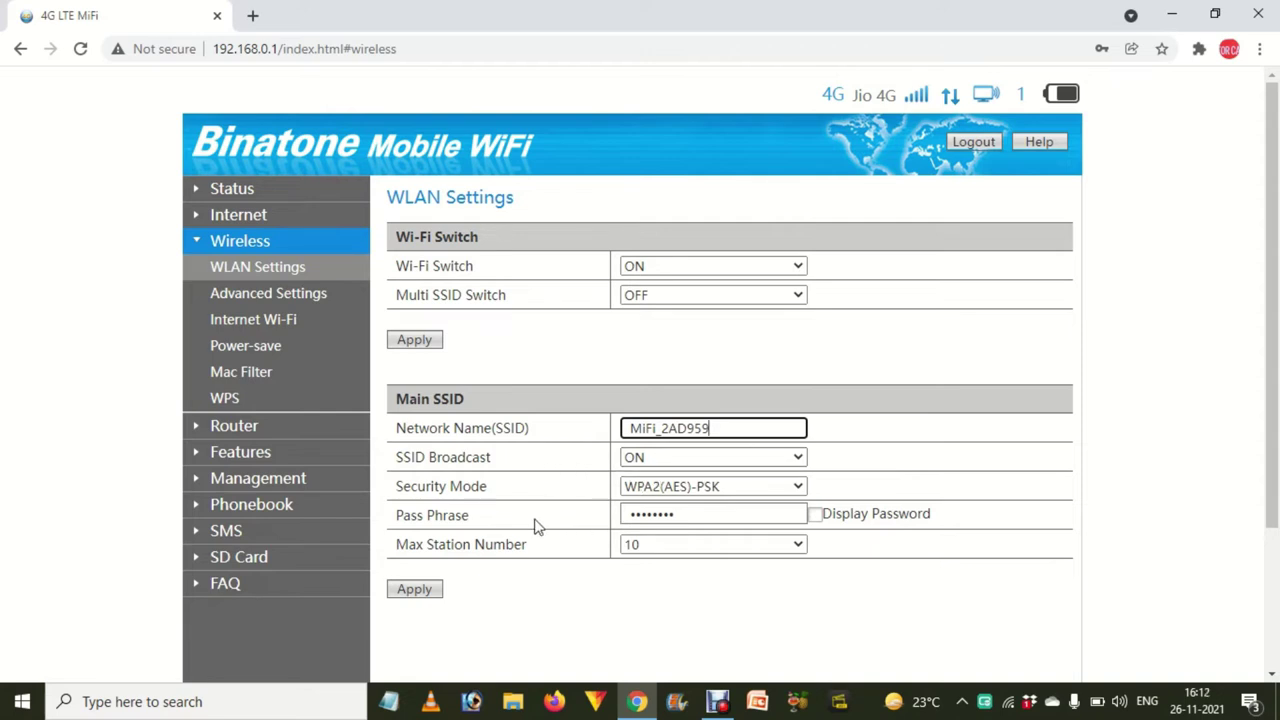
{"action": "left_click", "coordinate": [815, 514]}
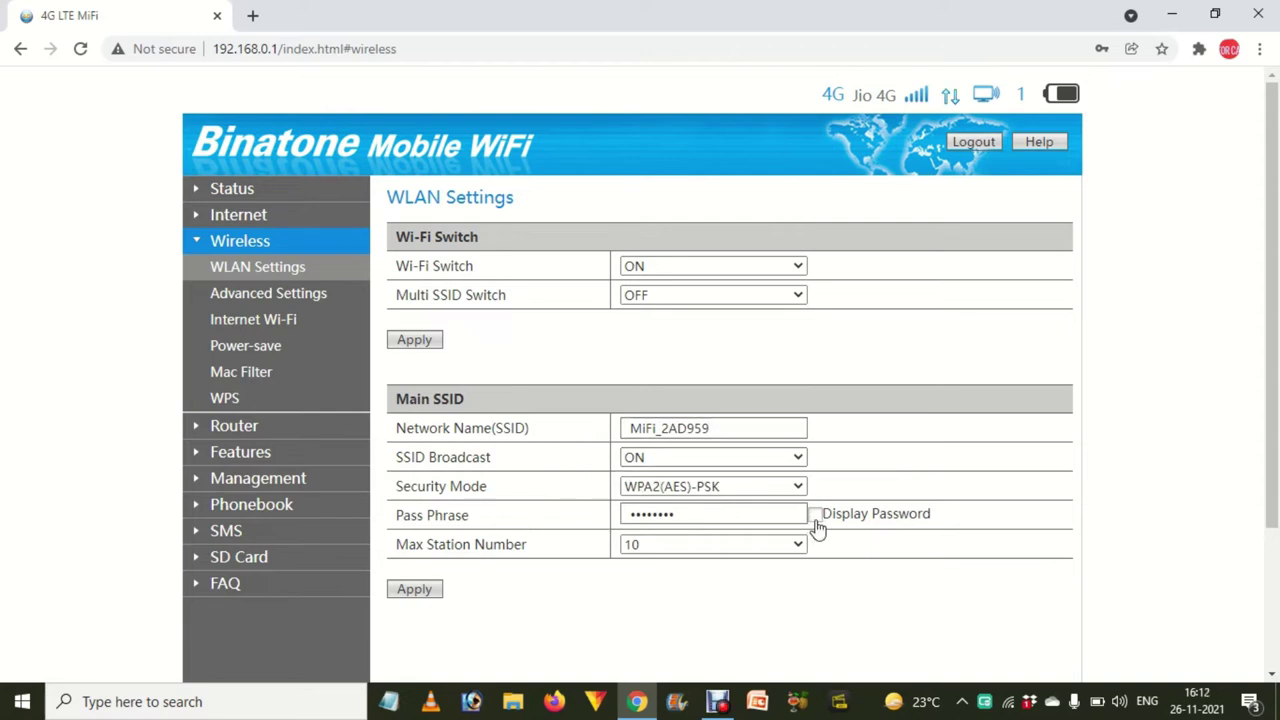
{"action": "double_click", "coordinate": [695, 514]}
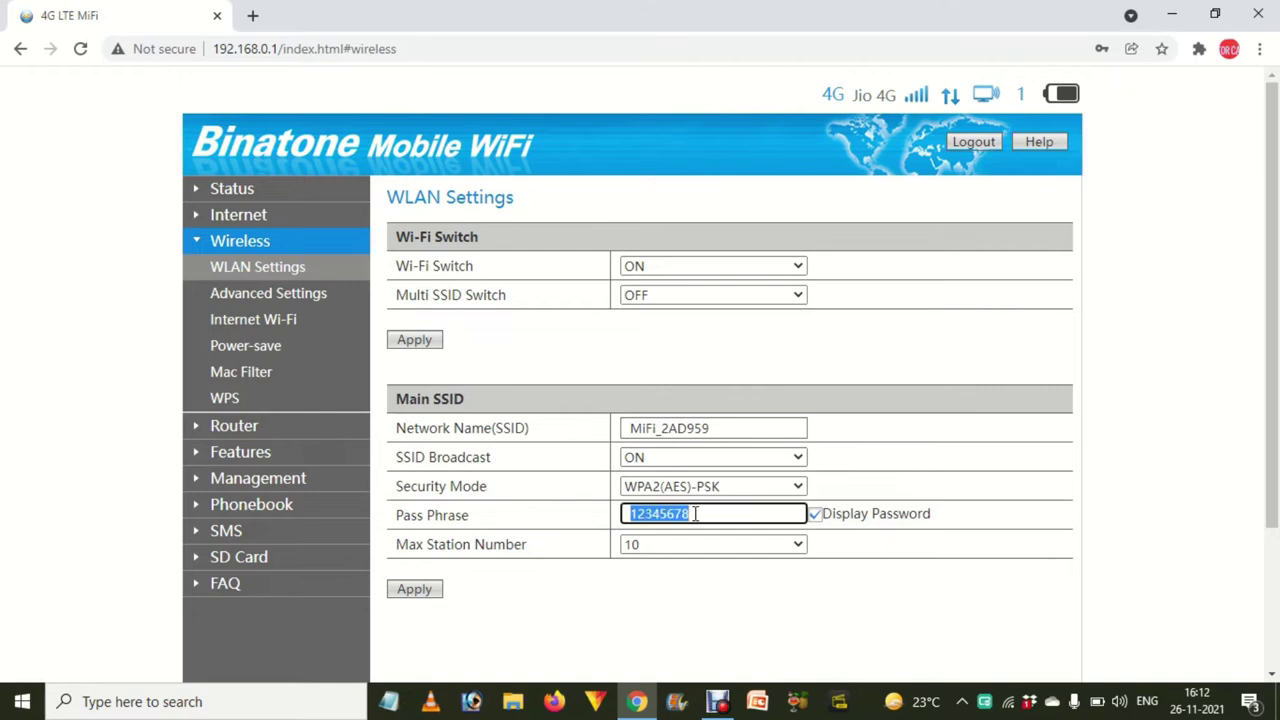
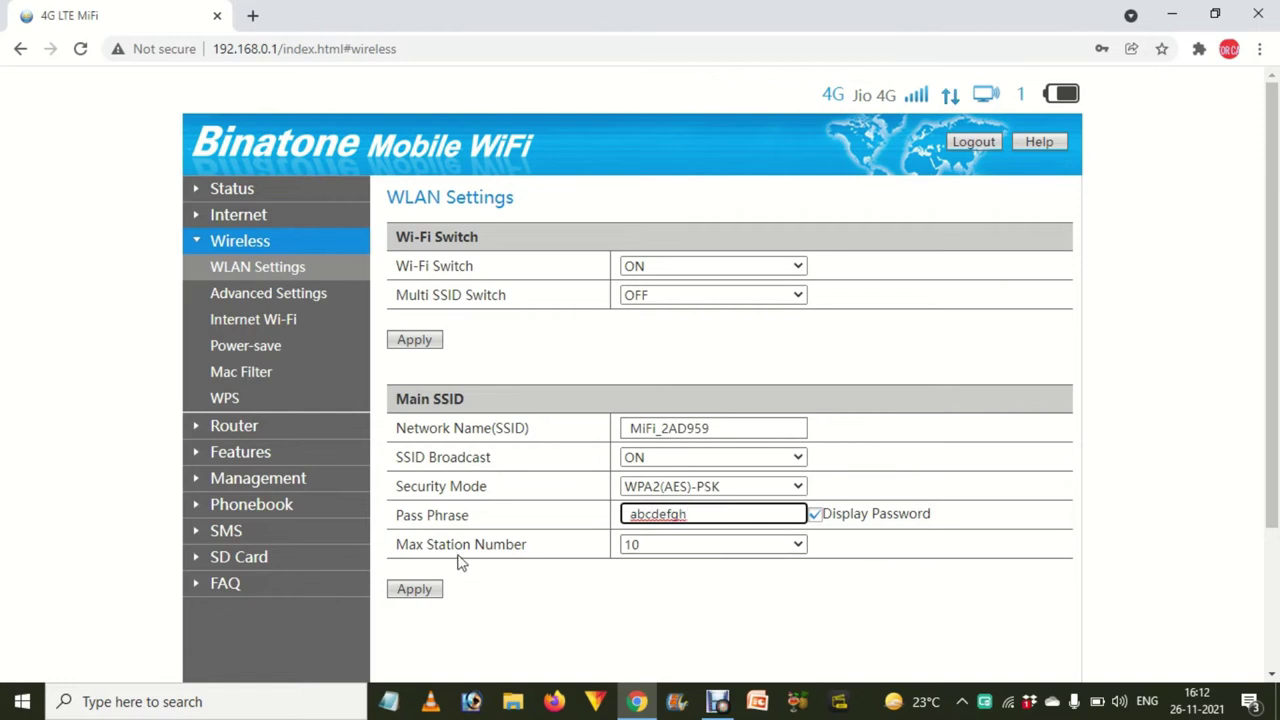
Step: Keep Max Station Number at 10 and apply the new pass phrase, accepting the reconnect warning
{"action": "left_click", "coordinate": [733, 547]}
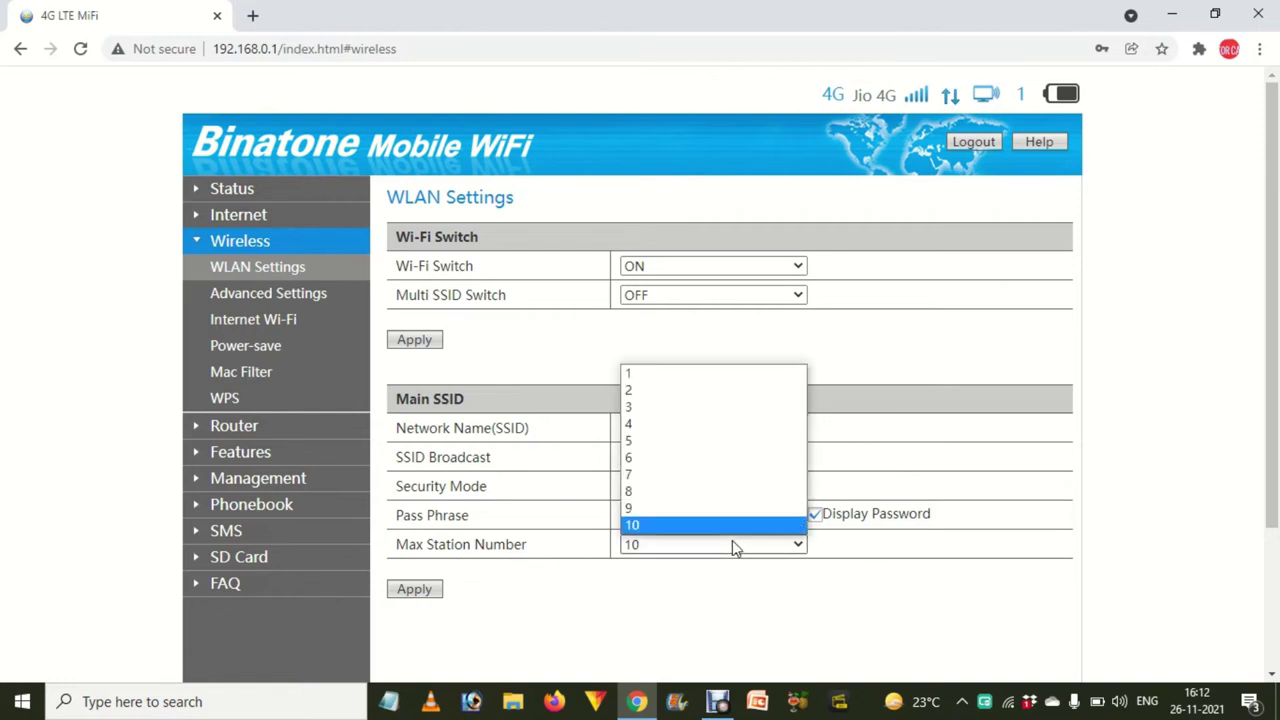
{"action": "left_click", "coordinate": [634, 521]}
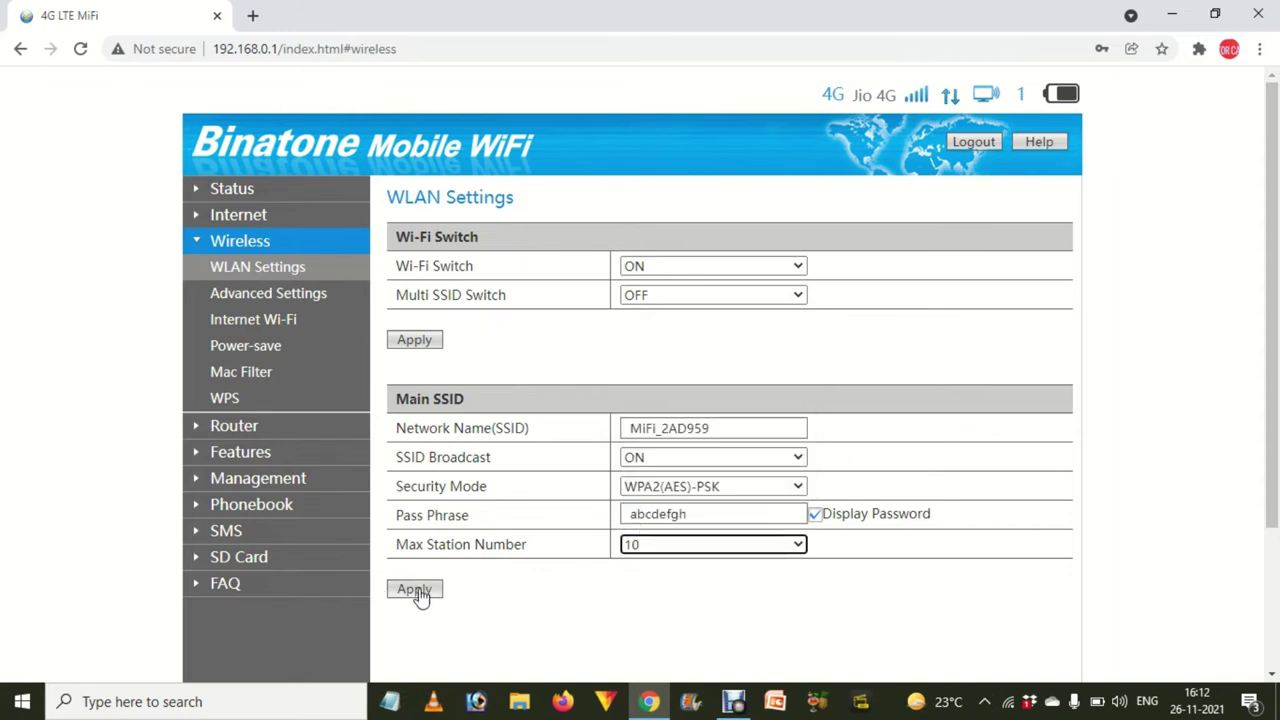
{"action": "left_click", "coordinate": [415, 590]}
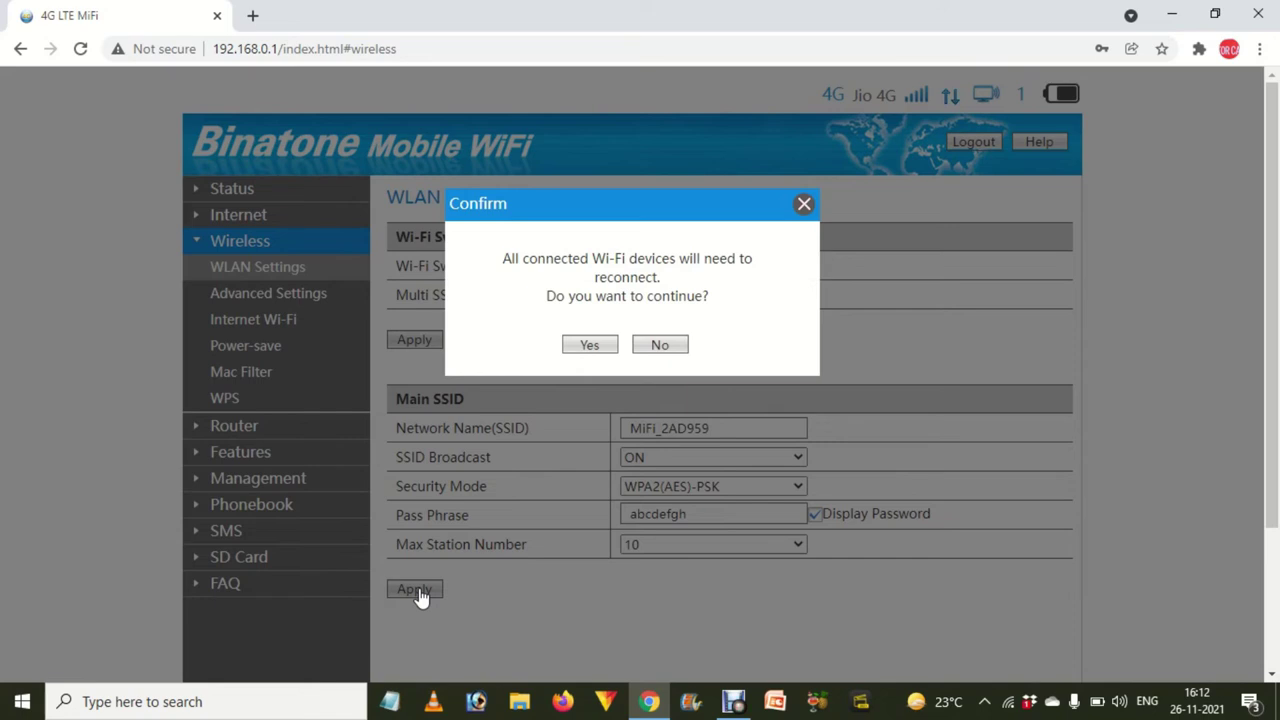
{"action": "left_click", "coordinate": [603, 348]}
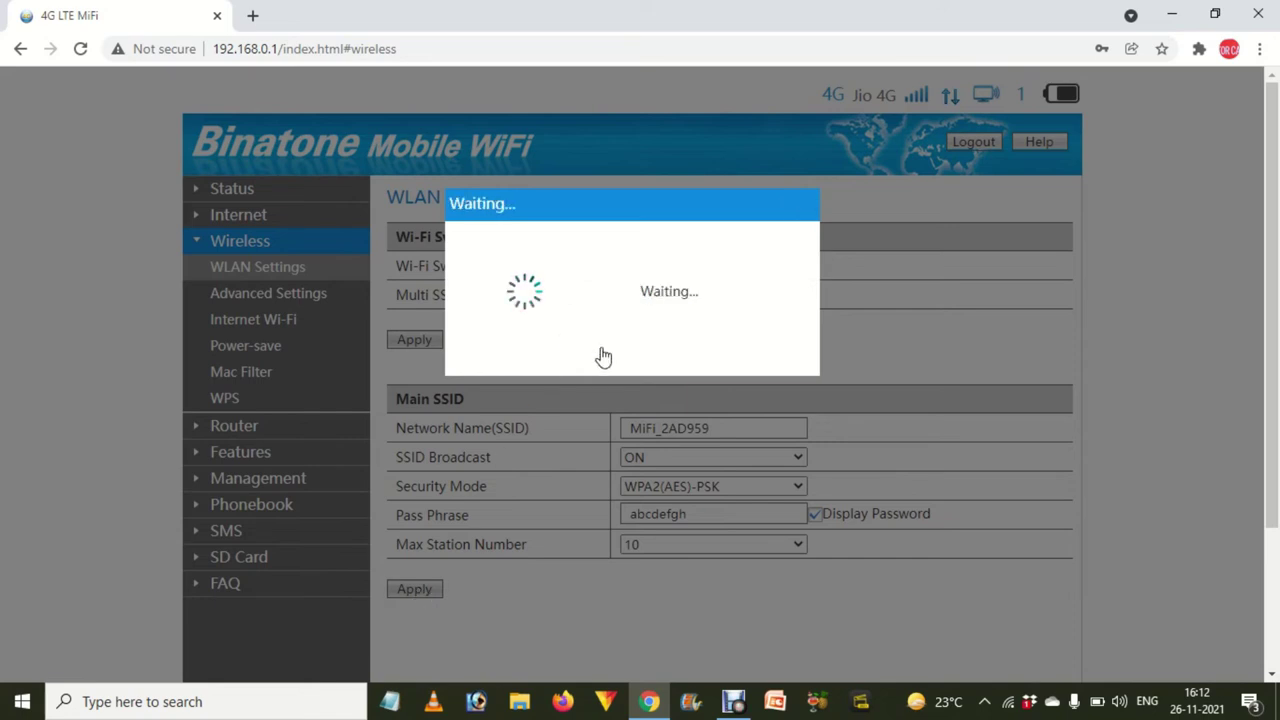